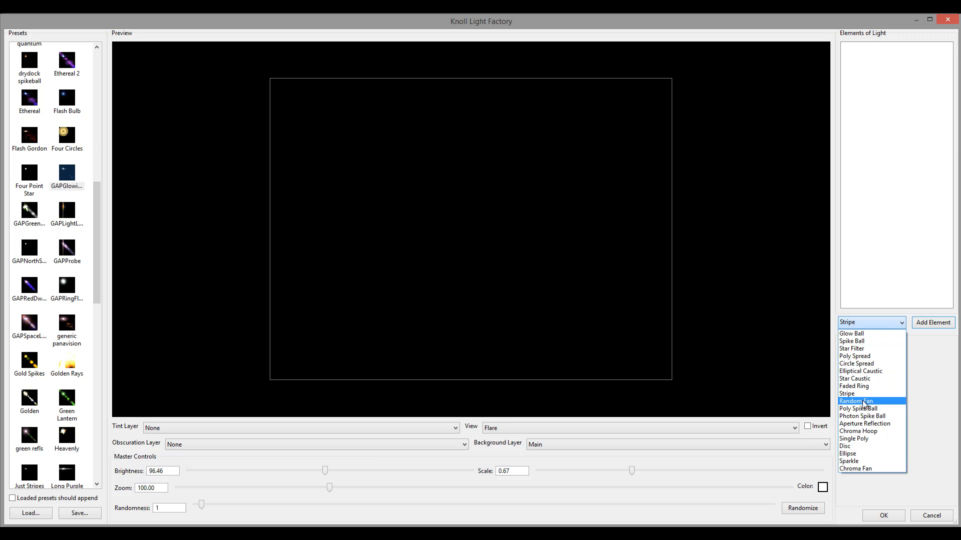
# - Add a Random Fan element with scale 2.54, angle 21.43, count 29 and Random Seed 1 at 2000
pyautogui.click(869, 401)
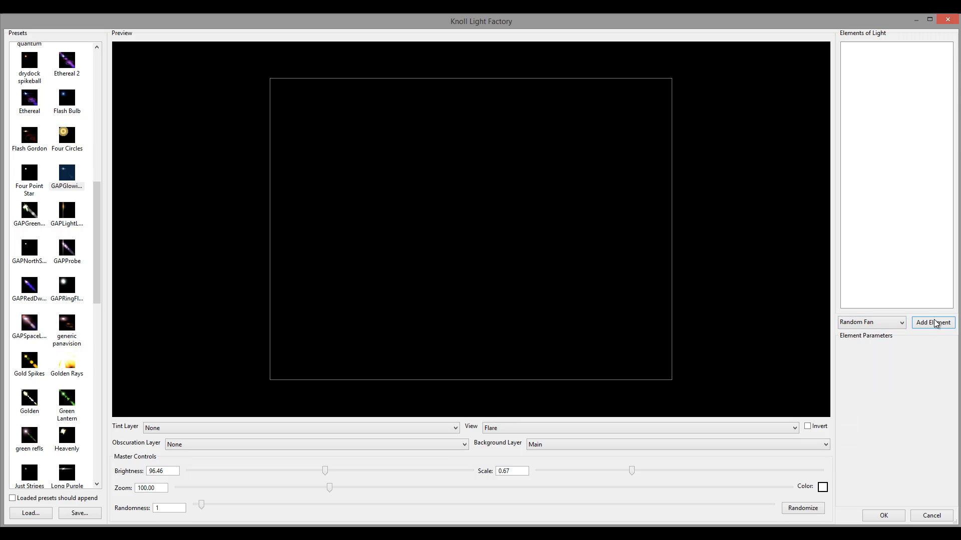
pyautogui.click(934, 323)
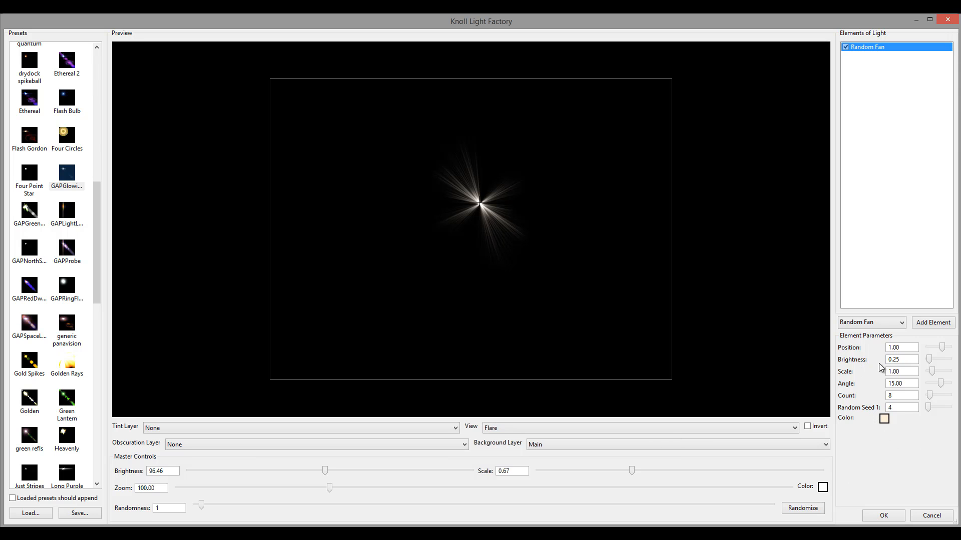
pyautogui.click(894, 345)
pyautogui.moveTo(934, 375); pyautogui.dragTo(937, 396)
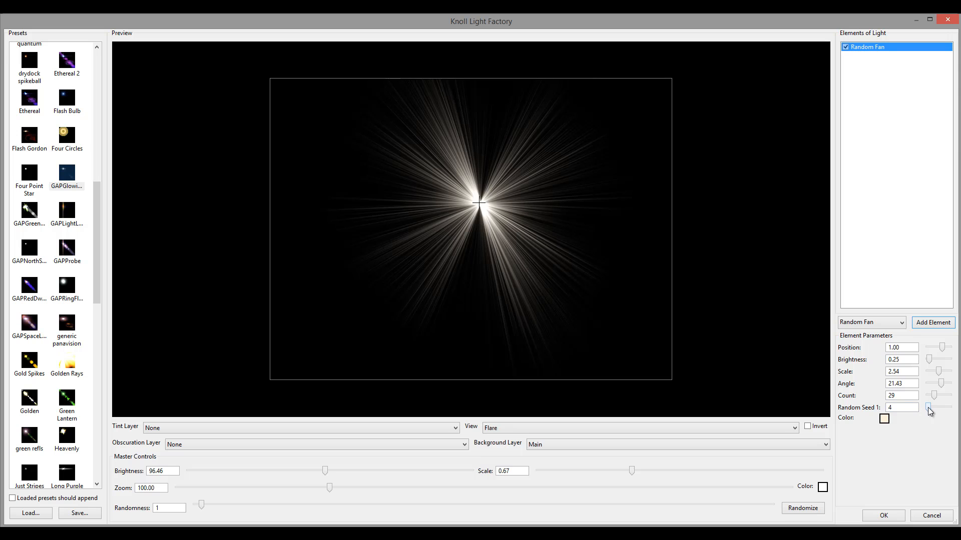
pyautogui.moveTo(929, 408); pyautogui.dragTo(953, 405)
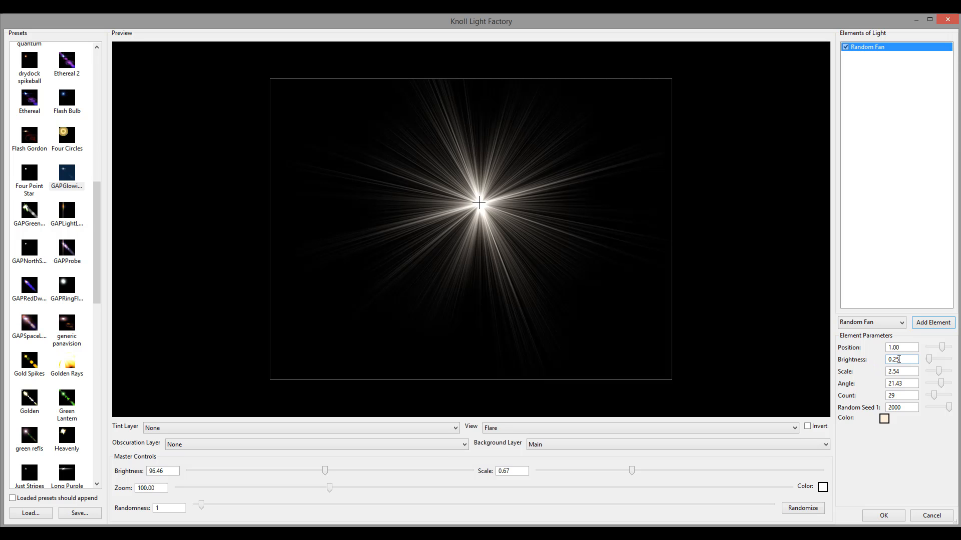
# - Hide the Random Fan and add a Poly Spike Ball element to the flare
pyautogui.click(898, 323)
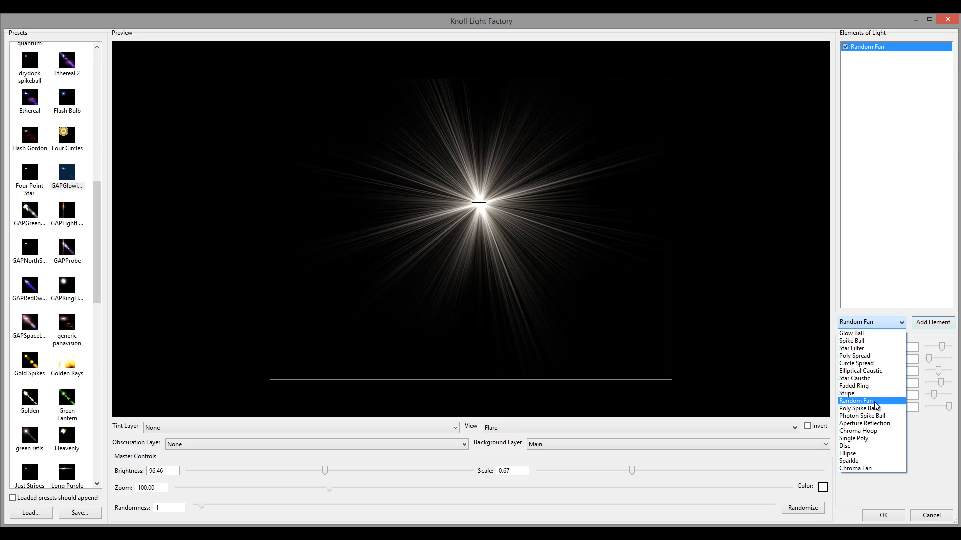
pyautogui.click(847, 46)
pyautogui.click(845, 47)
pyautogui.click(898, 322)
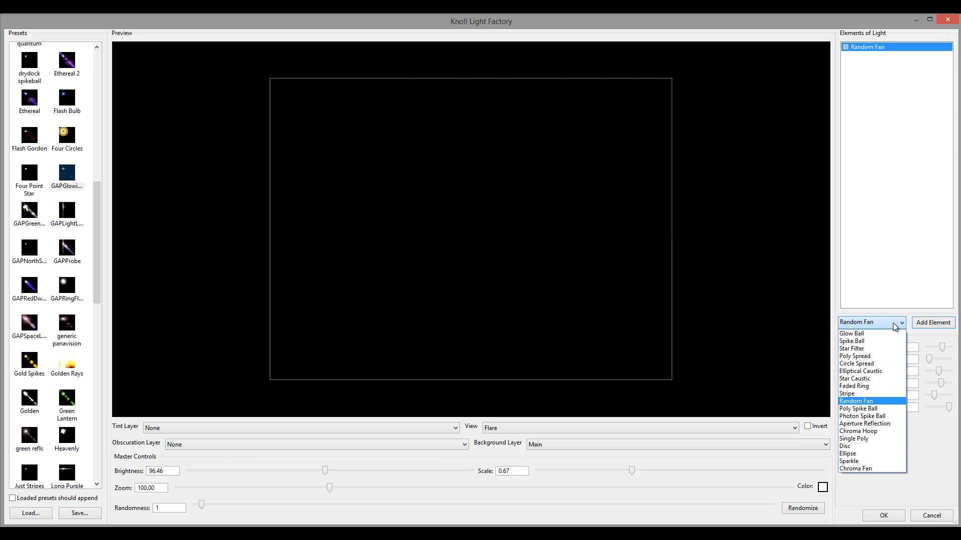
pyautogui.click(880, 401)
pyautogui.click(929, 323)
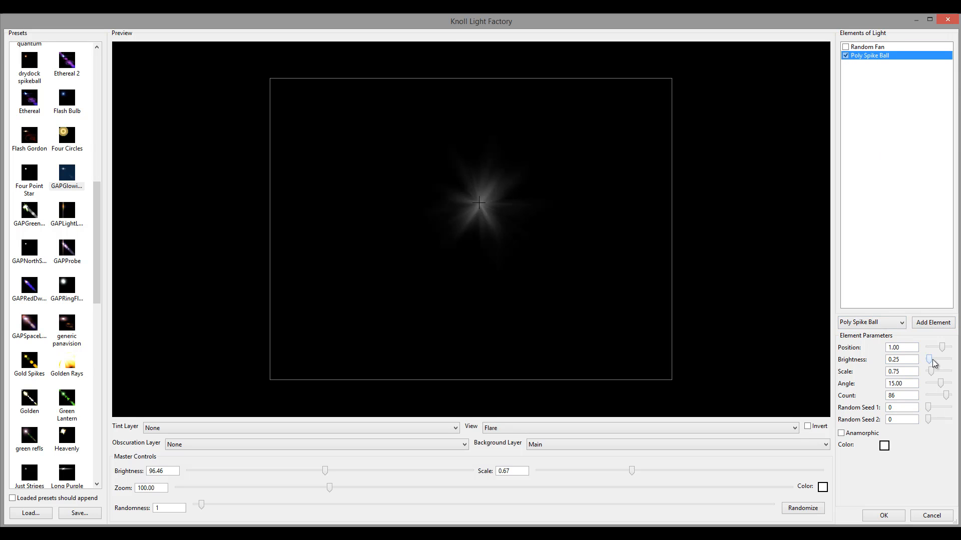
# - Set the Poly Spike Ball's brightness to 2.98 and its scale to 1.13
pyautogui.moveTo(932, 361); pyautogui.dragTo(943, 366)
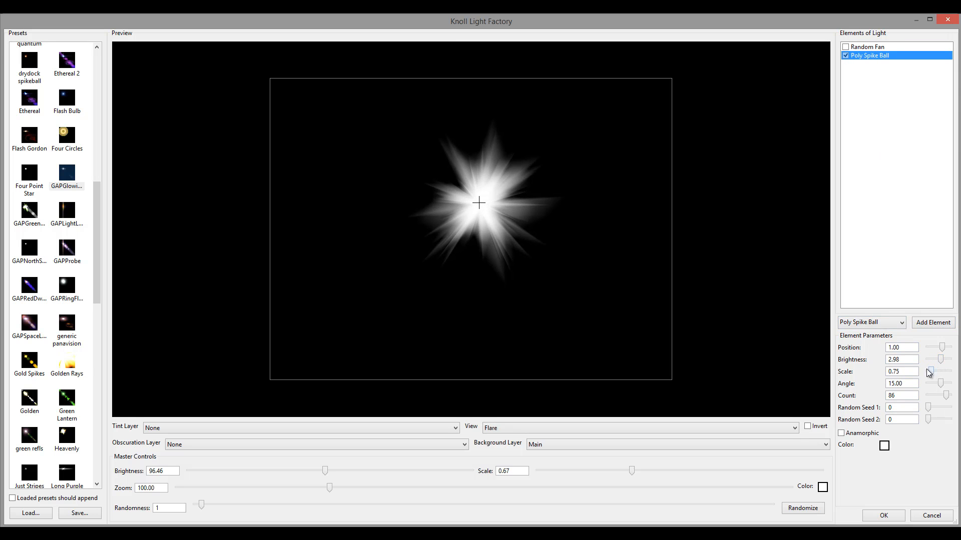
pyautogui.click(935, 370)
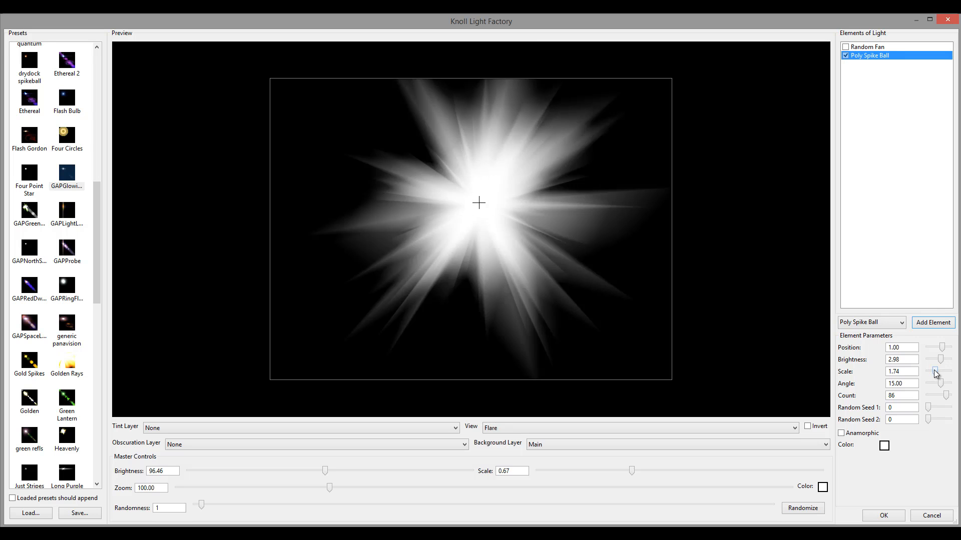
pyautogui.moveTo(934, 372); pyautogui.dragTo(927, 370)
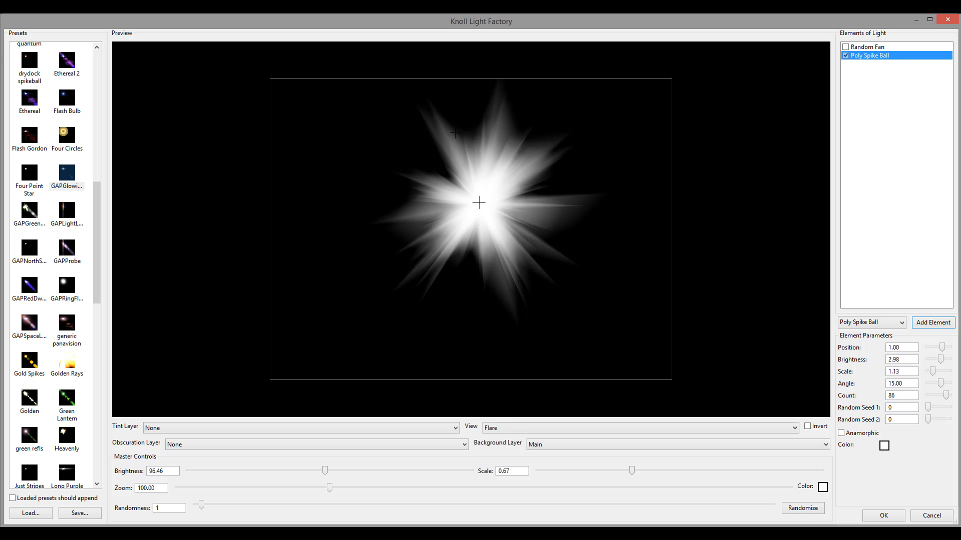
# - Compare the Random Fan with the Poly Spike Ball by showing each alone and viewing their parameters
pyautogui.click(846, 56)
pyautogui.click(846, 47)
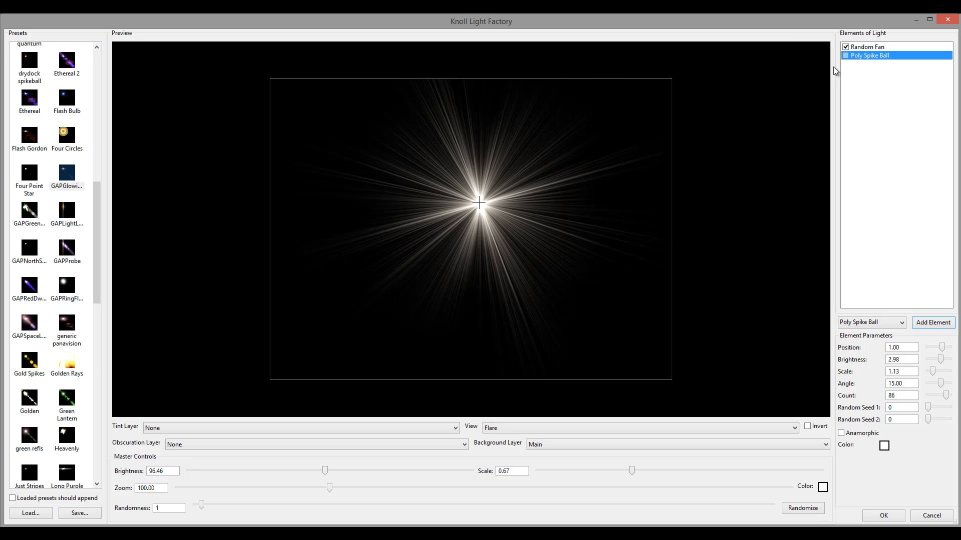
pyautogui.click(858, 49)
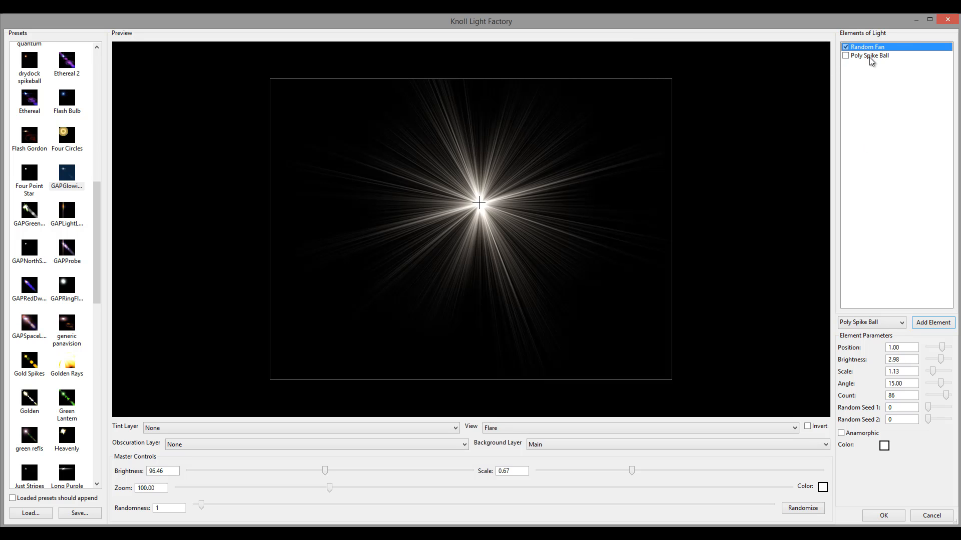
pyautogui.click(870, 56)
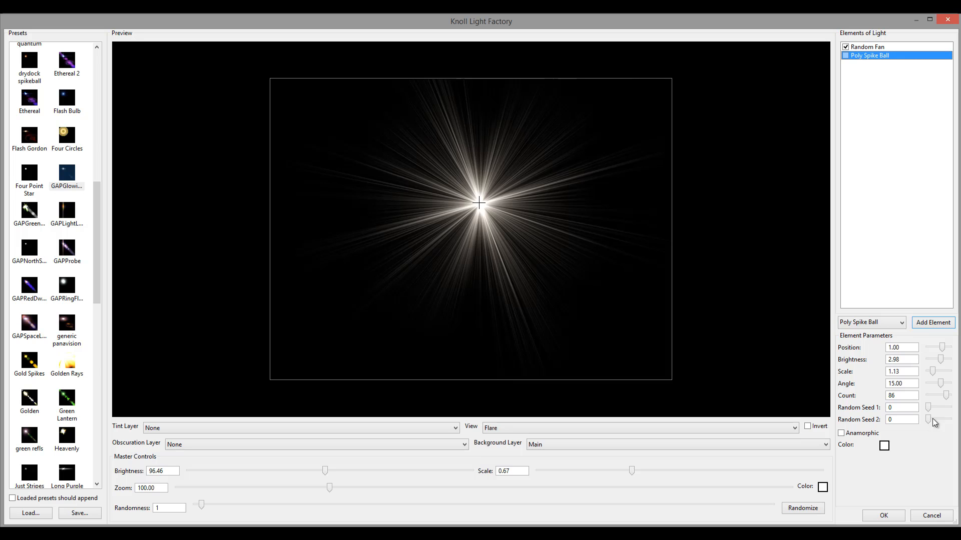
pyautogui.click(874, 47)
pyautogui.click(872, 57)
pyautogui.click(846, 47)
pyautogui.click(846, 56)
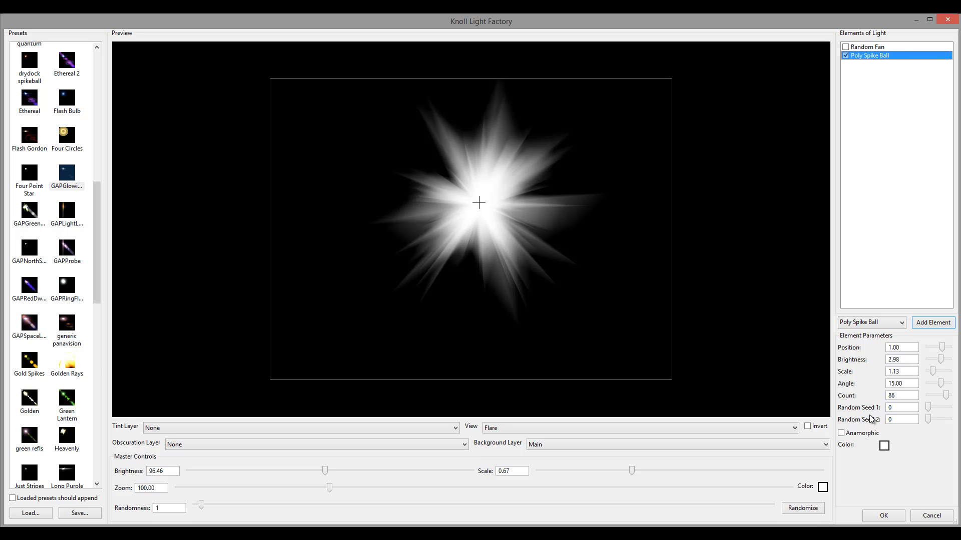
# - Set the Poly Spike Ball's seeds to 762 and 619, position 1.29, brightness 2.39, scale 1.38, angle 51.43 and count 200
pyautogui.moveTo(930, 419)
pyautogui.mouseDown()
pyautogui.moveTo(946, 419)
pyautogui.moveTo(934, 420)
pyautogui.moveTo(936, 408)
pyautogui.mouseUp()
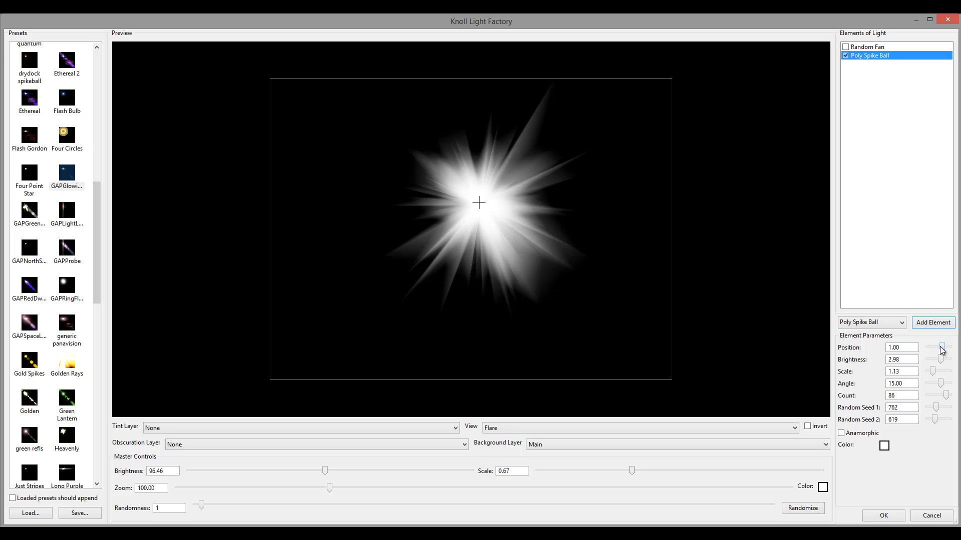
pyautogui.moveTo(942, 348); pyautogui.dragTo(953, 399)
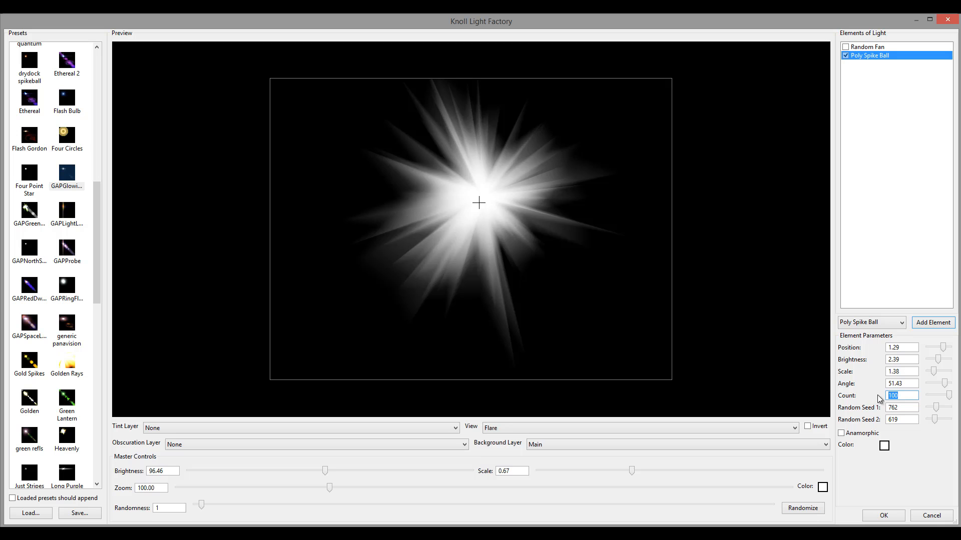
pyautogui.write('200')
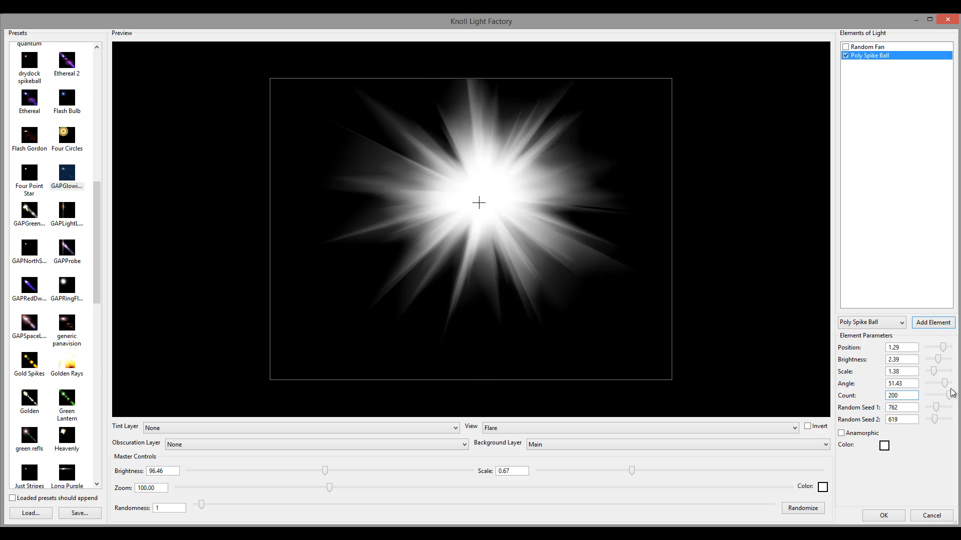
# - Set the Poly Spike Ball's count to 18 and its random seeds to 524 and 571, and try the Anamorphic option on and off
pyautogui.moveTo(951, 398)
pyautogui.mouseDown()
pyautogui.moveTo(929, 398)
pyautogui.moveTo(941, 403)
pyautogui.mouseUp()
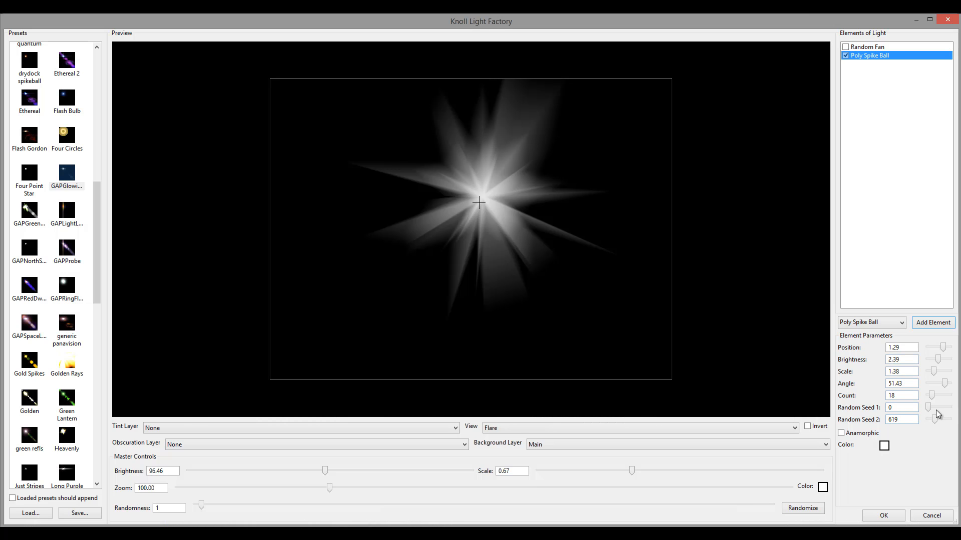
pyautogui.moveTo(929, 409)
pyautogui.mouseDown()
pyautogui.moveTo(951, 411)
pyautogui.moveTo(935, 408)
pyautogui.moveTo(941, 421)
pyautogui.moveTo(933, 422)
pyautogui.moveTo(940, 410)
pyautogui.moveTo(927, 410)
pyautogui.moveTo(951, 409)
pyautogui.moveTo(924, 410)
pyautogui.mouseUp()
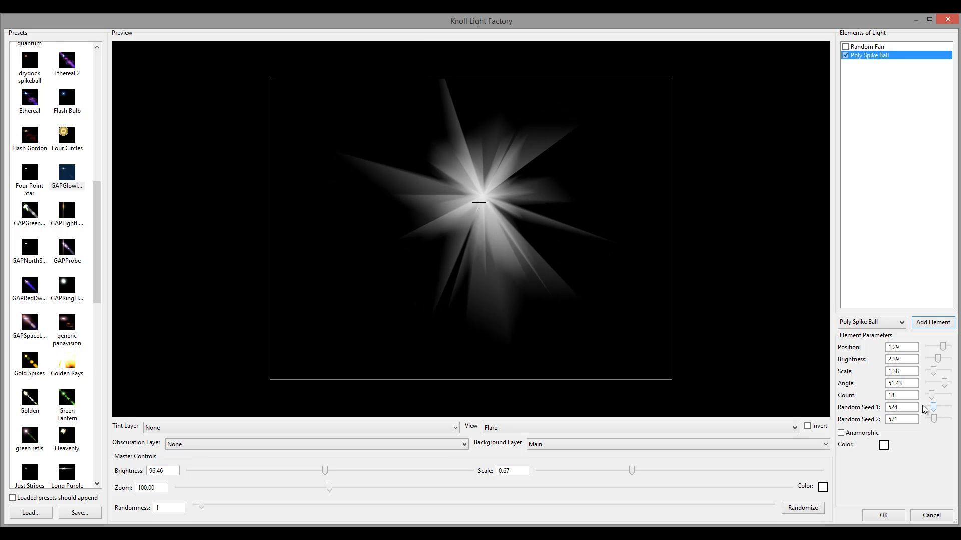
pyautogui.click(848, 434)
pyautogui.click(848, 434)
# - View the Random Fan alone, and display it combined with the Poly Spike Ball
pyautogui.click(861, 48)
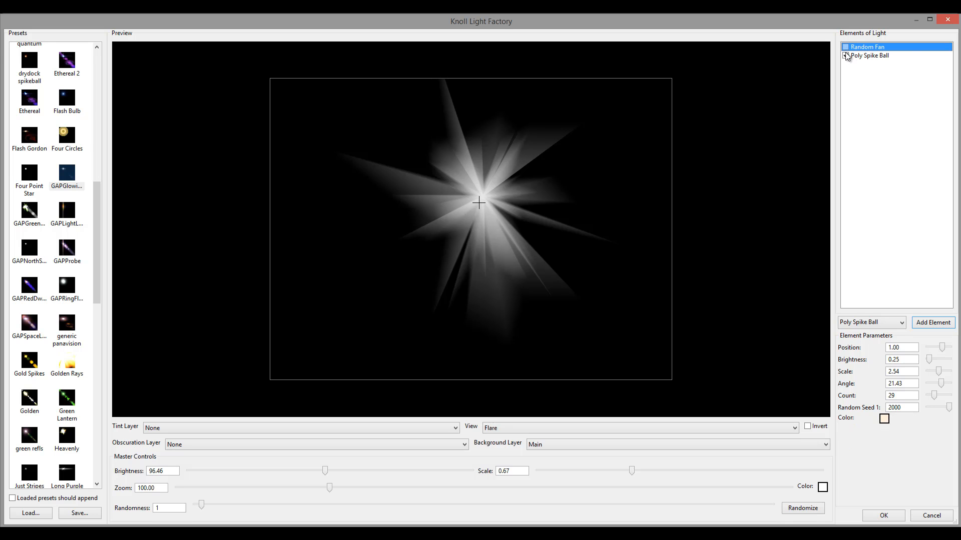
pyautogui.click(846, 47)
pyautogui.click(845, 56)
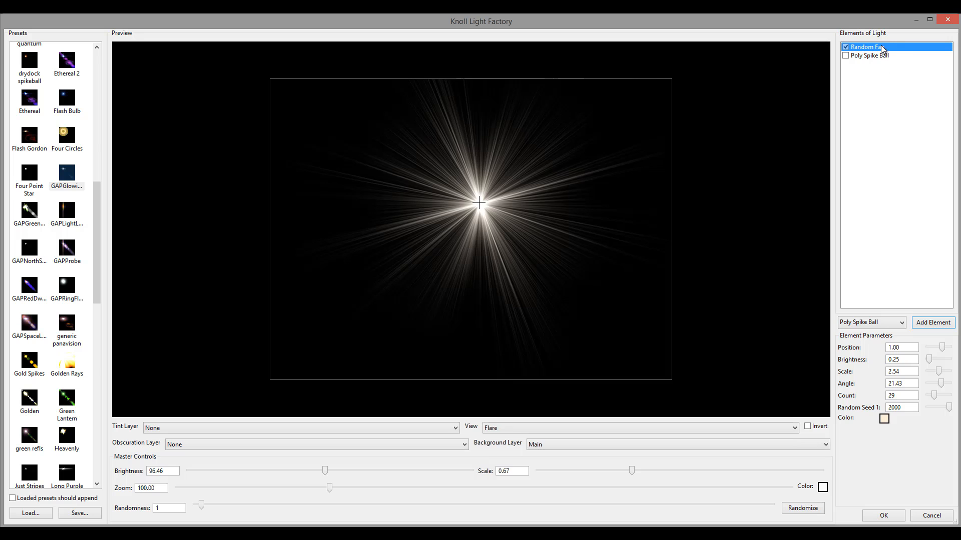
pyautogui.click(845, 57)
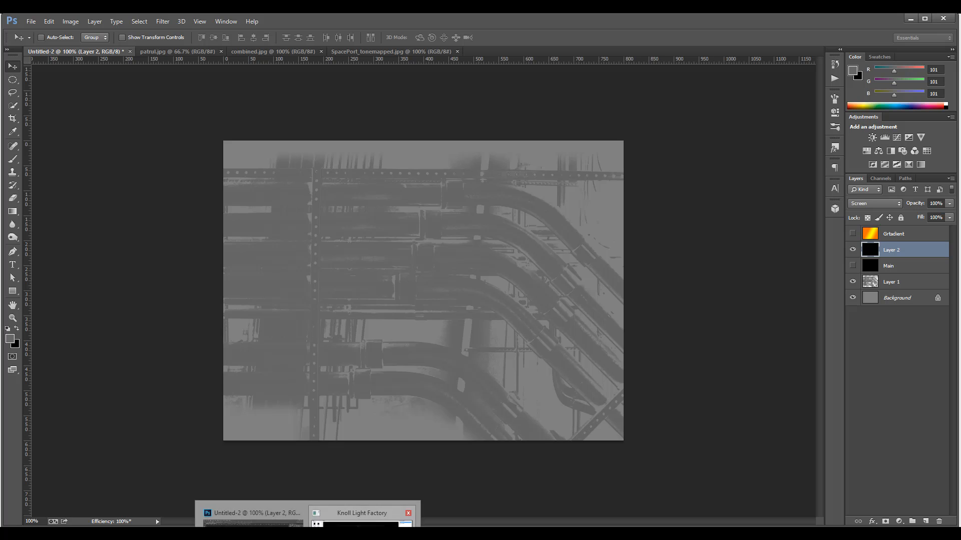
# - Return to the Knoll Light Factory window and delete the Random Fan and Poly Spike Ball elements
pyautogui.click(366, 518)
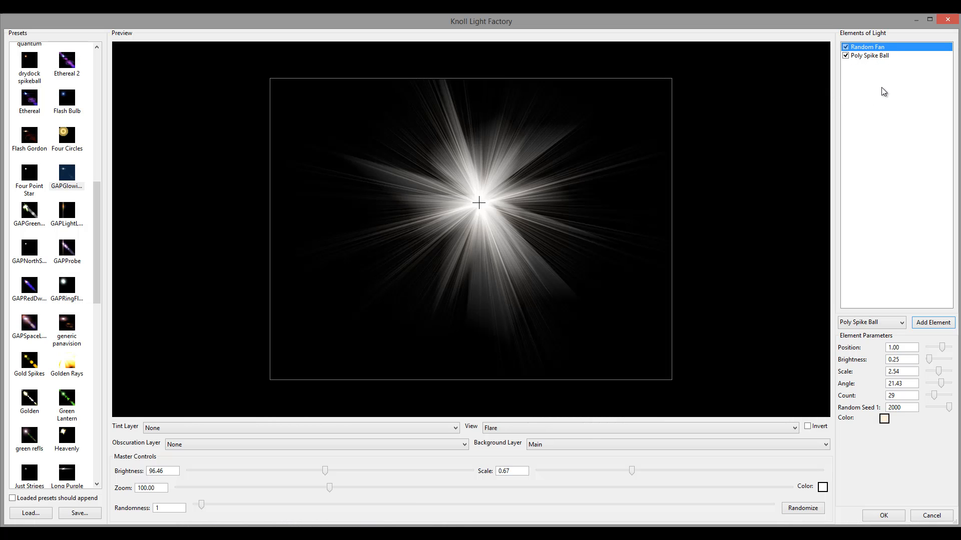
pyautogui.press('Delete')
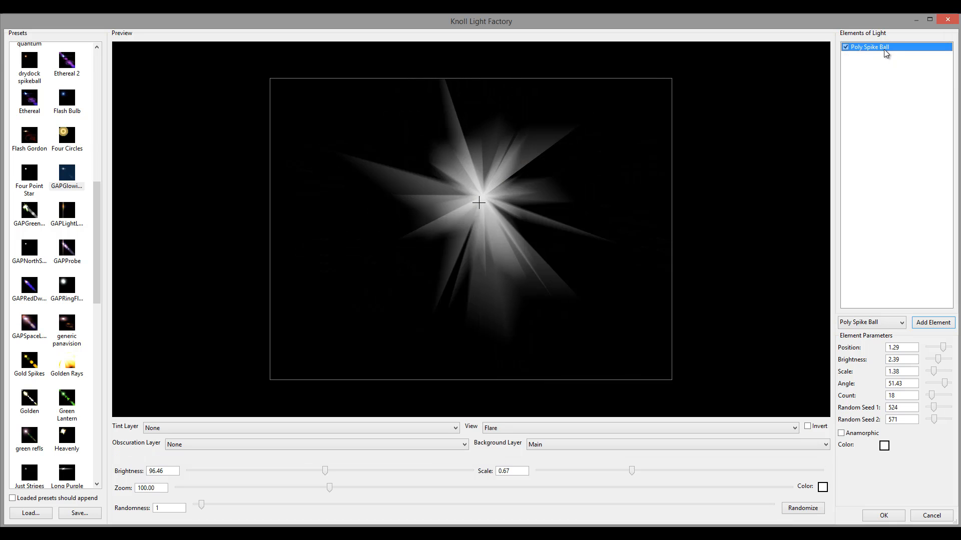
pyautogui.press('Delete')
# - Add a Photon Spike Ball element to the empty flare
pyautogui.click(872, 322)
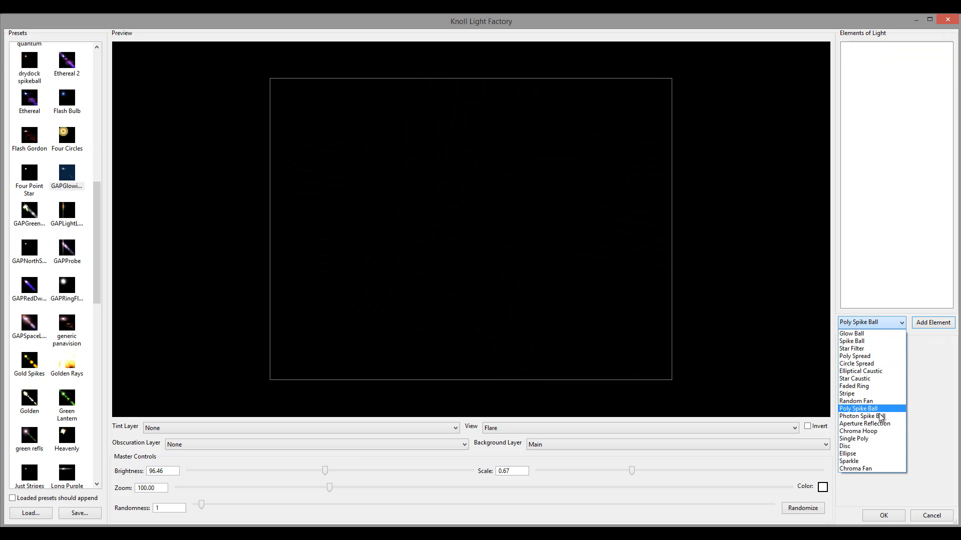
pyautogui.click(882, 416)
pyautogui.click(929, 323)
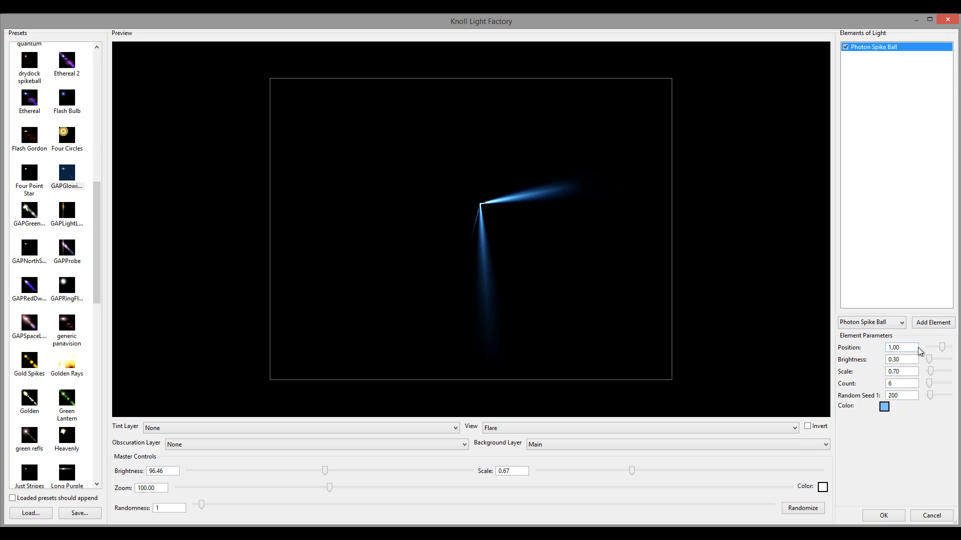
# - Set the Photon Spike Ball's position to 0.86, brightness 0.25, scale 1.13, count 100 and Random Seed 1 to 476
pyautogui.moveTo(941, 347); pyautogui.dragTo(933, 371)
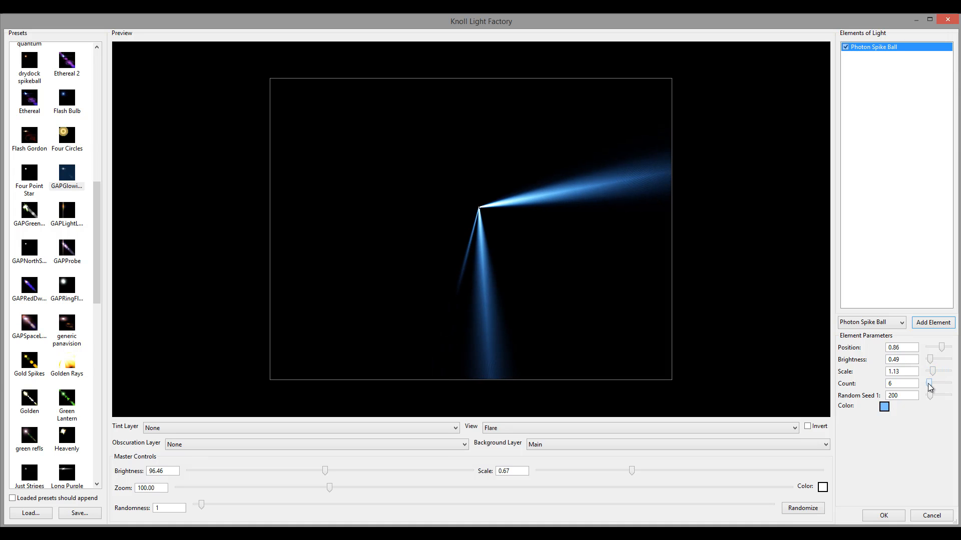
pyautogui.moveTo(929, 384); pyautogui.dragTo(949, 384)
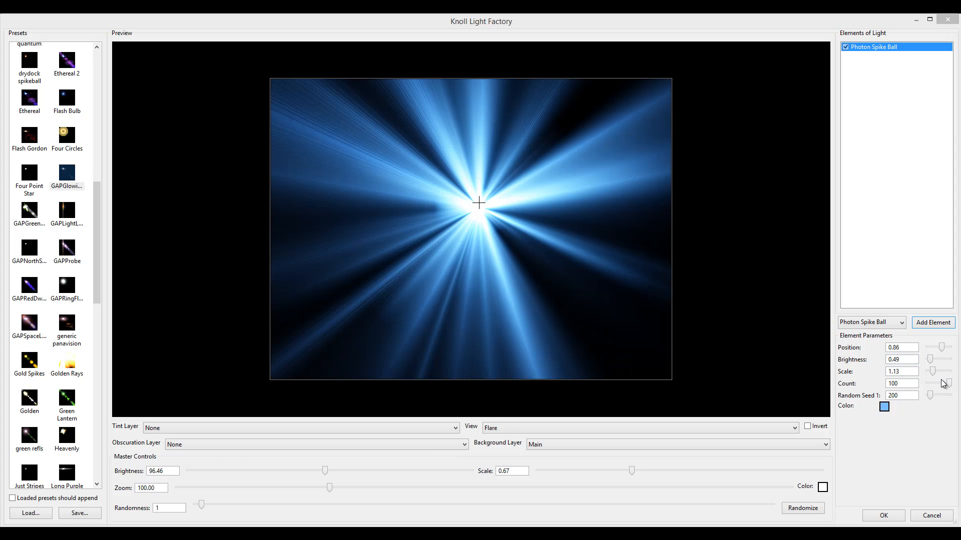
pyautogui.moveTo(949, 385)
pyautogui.mouseDown()
pyautogui.moveTo(914, 385)
pyautogui.moveTo(949, 384)
pyautogui.mouseUp()
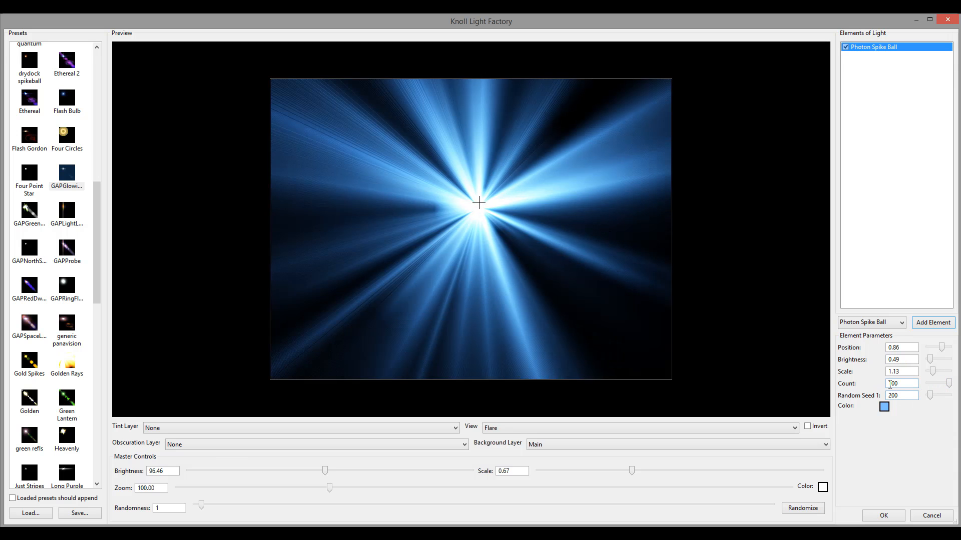
pyautogui.moveTo(929, 396)
pyautogui.mouseDown()
pyautogui.moveTo(958, 401)
pyautogui.moveTo(934, 396)
pyautogui.mouseUp()
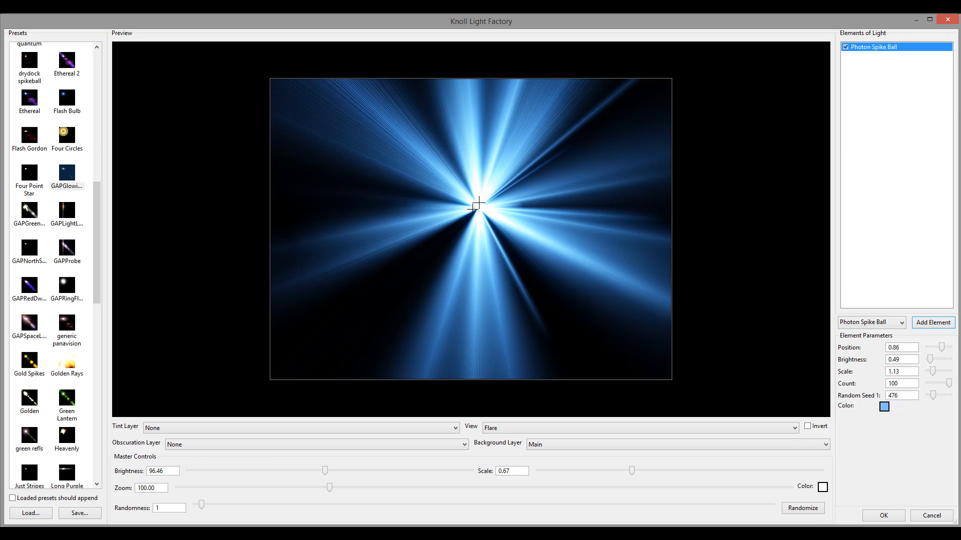
pyautogui.moveTo(931, 362); pyautogui.dragTo(929, 362)
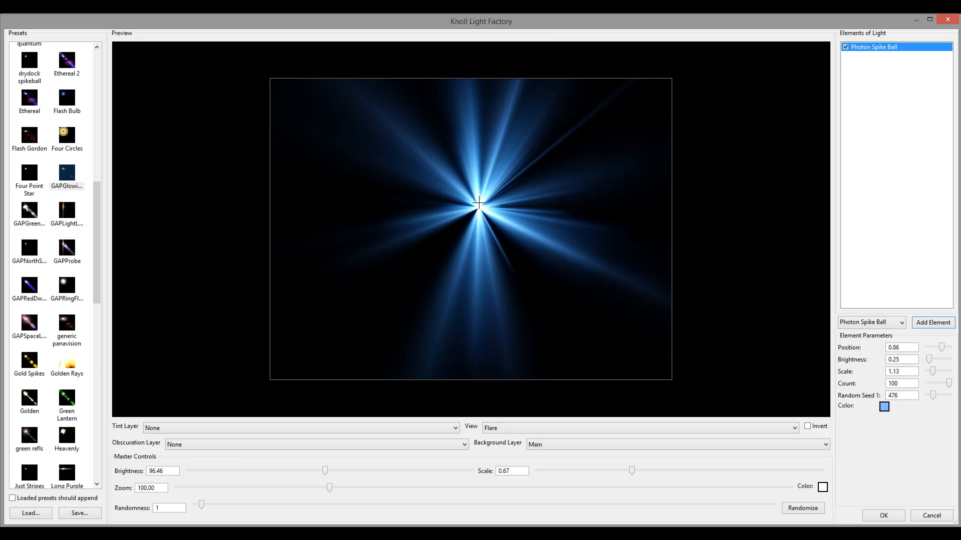
# - Delete the Photon Spike Ball element and switch back to the Knoll Light Factory window
pyautogui.press('Delete')
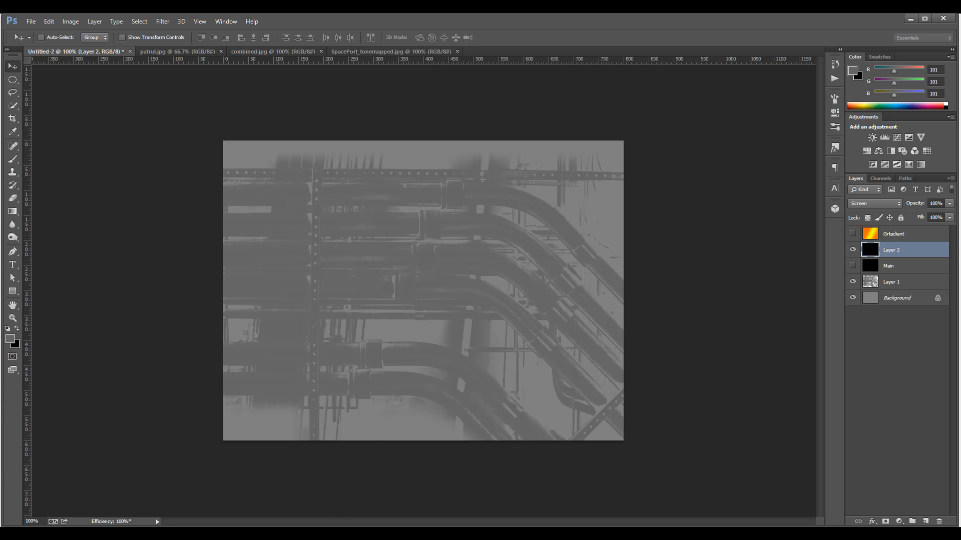
pyautogui.moveTo(308, 533)
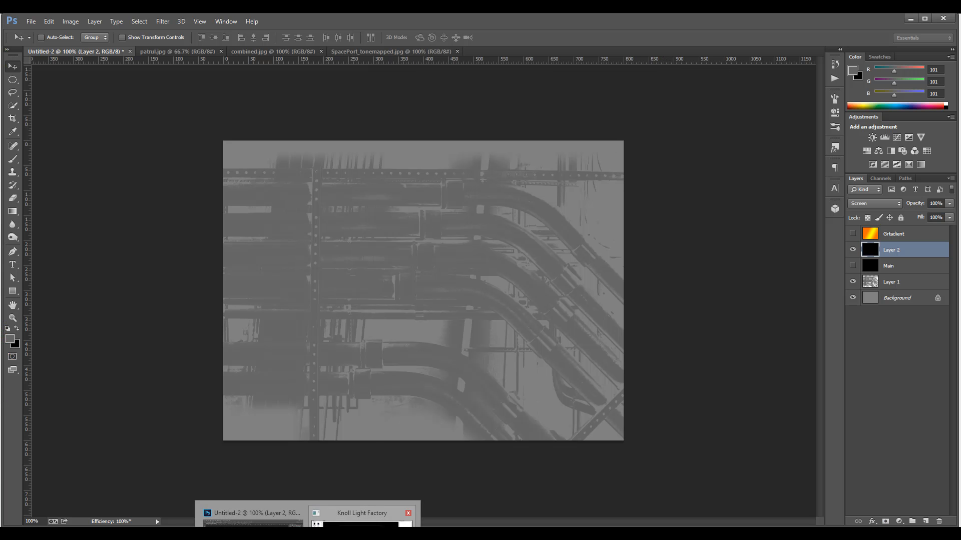
pyautogui.click(363, 518)
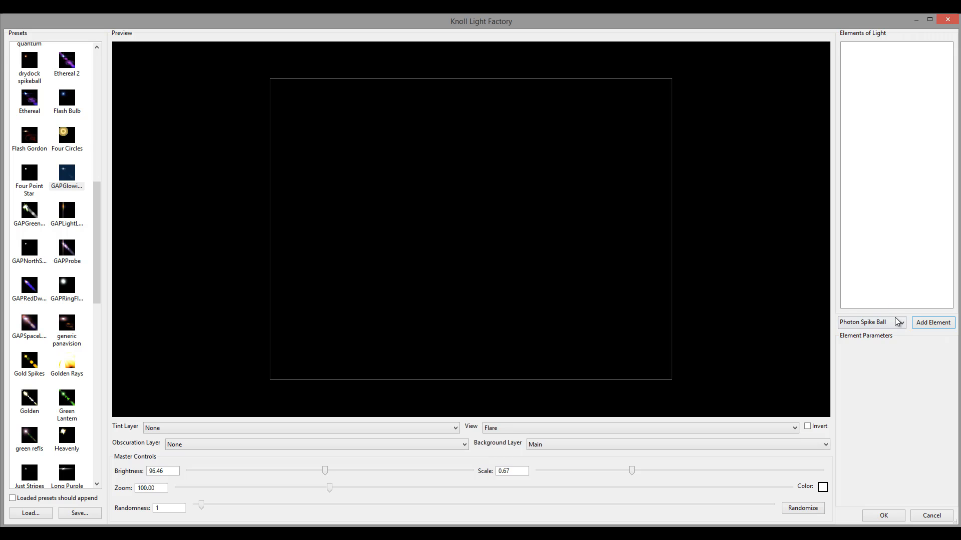
# - Add an Aperture Reflection element to the empty flare and move the light source onto the preview frame's right edge
pyautogui.click(871, 322)
pyautogui.click(878, 424)
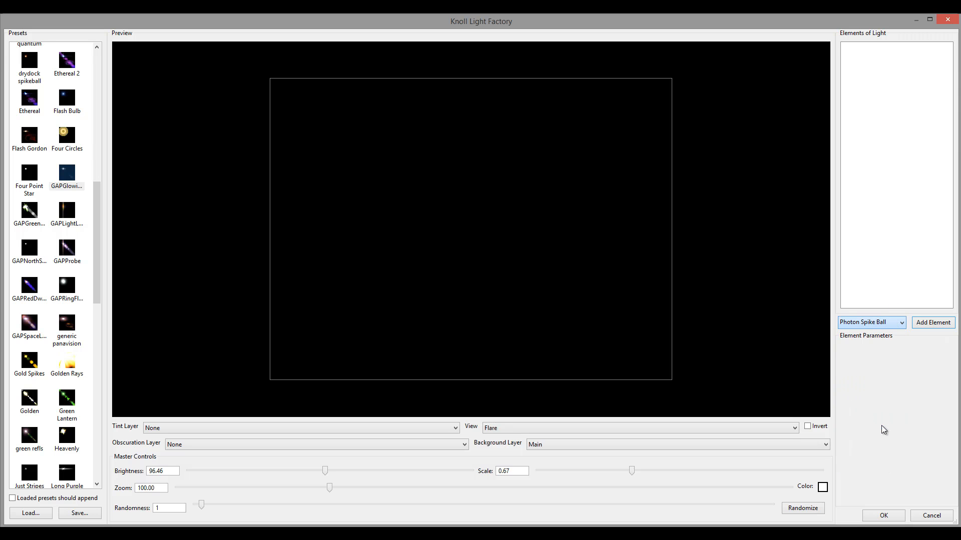
pyautogui.click(936, 323)
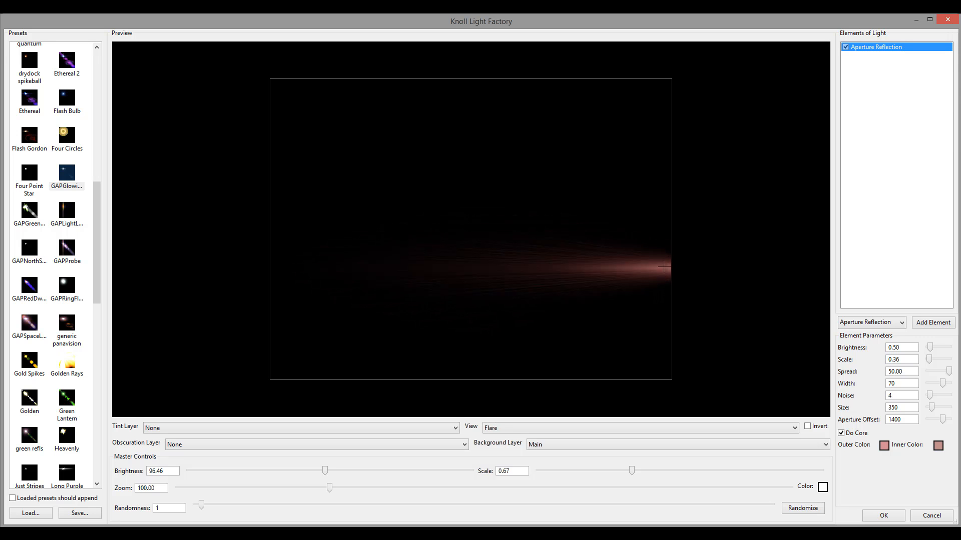
pyautogui.moveTo(664, 267); pyautogui.dragTo(669, 270)
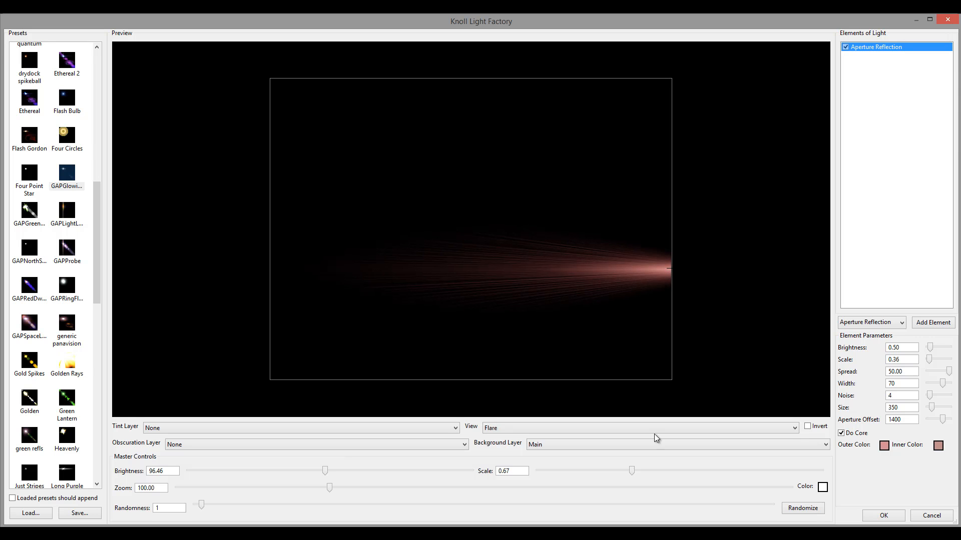
# - Preview the reflection over the Background layer with the light source past the frame's left edge, and restore Main as the background layer
pyautogui.click(652, 448)
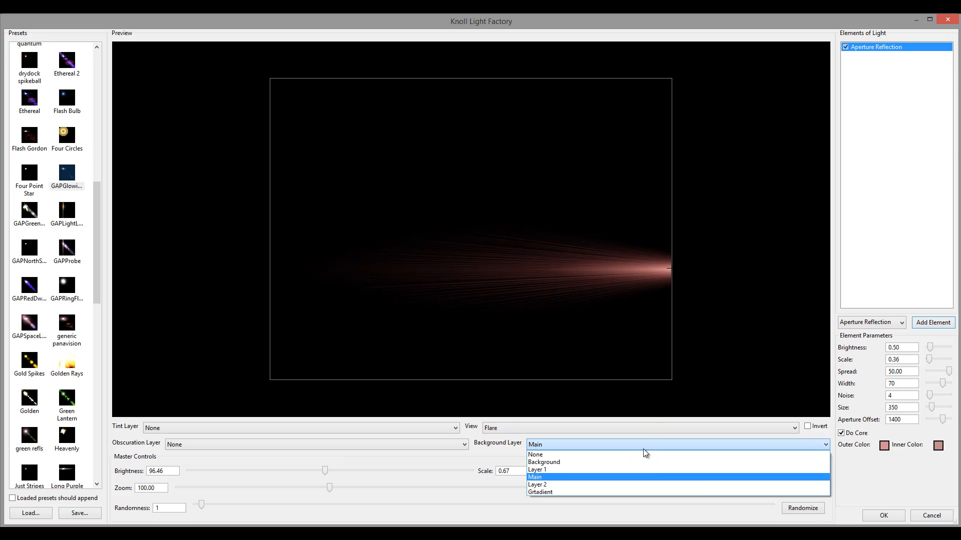
pyautogui.click(599, 463)
pyautogui.moveTo(654, 267)
pyautogui.mouseDown()
pyautogui.moveTo(482, 219)
pyautogui.moveTo(472, 248)
pyautogui.moveTo(483, 206)
pyautogui.moveTo(670, 212)
pyautogui.moveTo(670, 84)
pyautogui.moveTo(670, 190)
pyautogui.moveTo(658, 195)
pyautogui.moveTo(271, 200)
pyautogui.moveTo(271, 80)
pyautogui.moveTo(271, 212)
pyautogui.moveTo(270, 167)
pyautogui.moveTo(248, 152)
pyautogui.mouseUp()
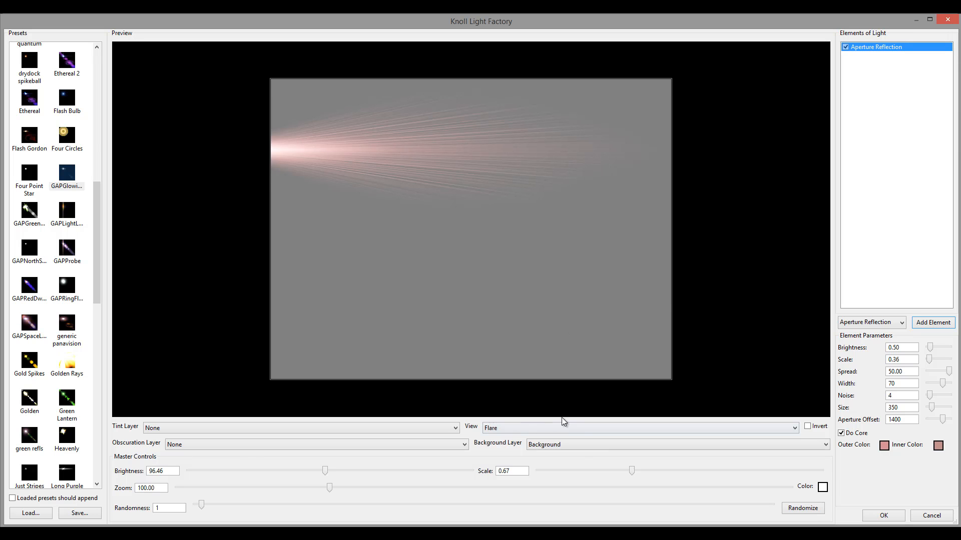
pyautogui.click(577, 446)
pyautogui.click(570, 478)
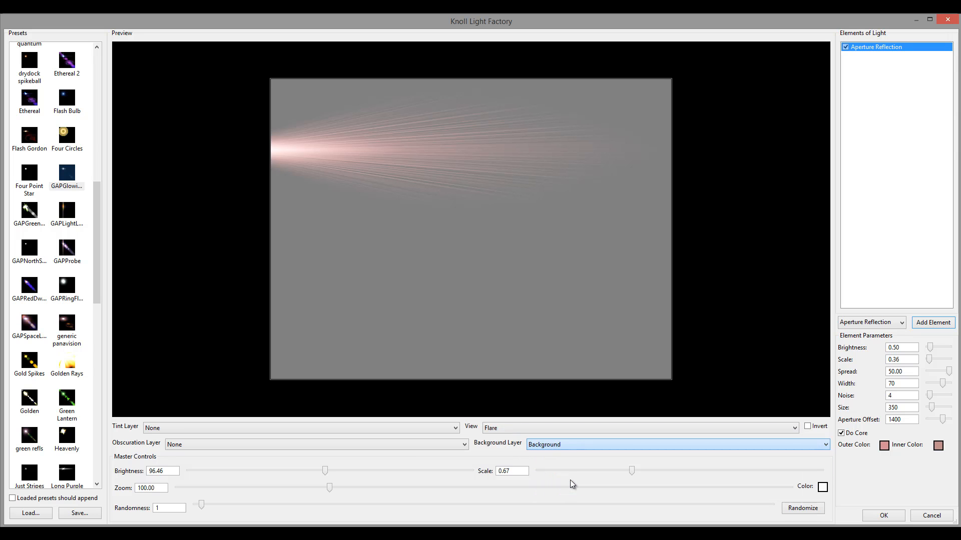
pyautogui.press('Down')
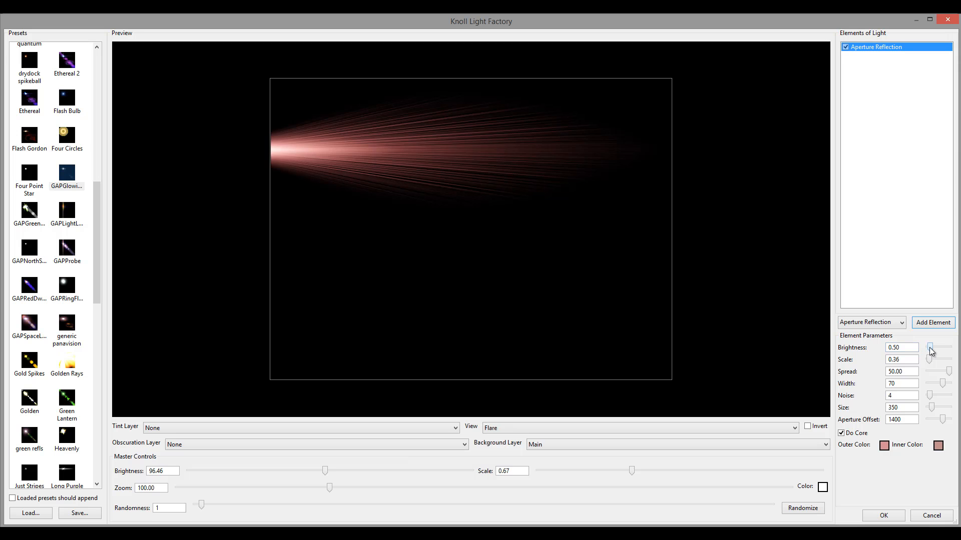
# - Set the Aperture Reflection's brightness to 0.72, scale to 0.22, width to 81 and noise to 16
pyautogui.moveTo(929, 347)
pyautogui.mouseDown()
pyautogui.moveTo(959, 352)
pyautogui.moveTo(926, 352)
pyautogui.moveTo(934, 353)
pyautogui.mouseUp()
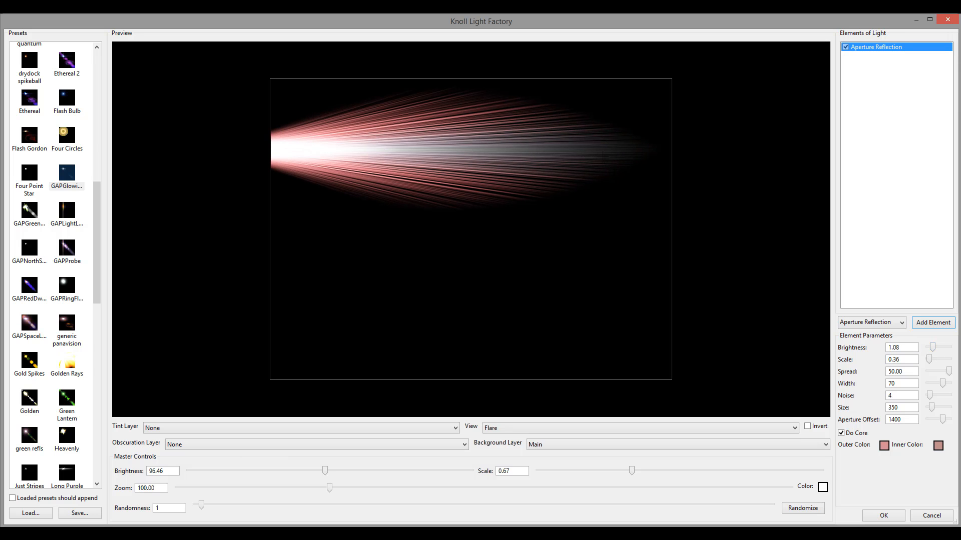
pyautogui.moveTo(934, 346)
pyautogui.mouseDown()
pyautogui.moveTo(944, 360)
pyautogui.moveTo(928, 360)
pyautogui.moveTo(945, 373)
pyautogui.moveTo(932, 373)
pyautogui.moveTo(953, 373)
pyautogui.moveTo(929, 373)
pyautogui.moveTo(957, 373)
pyautogui.moveTo(920, 386)
pyautogui.moveTo(954, 388)
pyautogui.moveTo(936, 388)
pyautogui.moveTo(954, 400)
pyautogui.moveTo(932, 397)
pyautogui.moveTo(955, 398)
pyautogui.mouseUp()
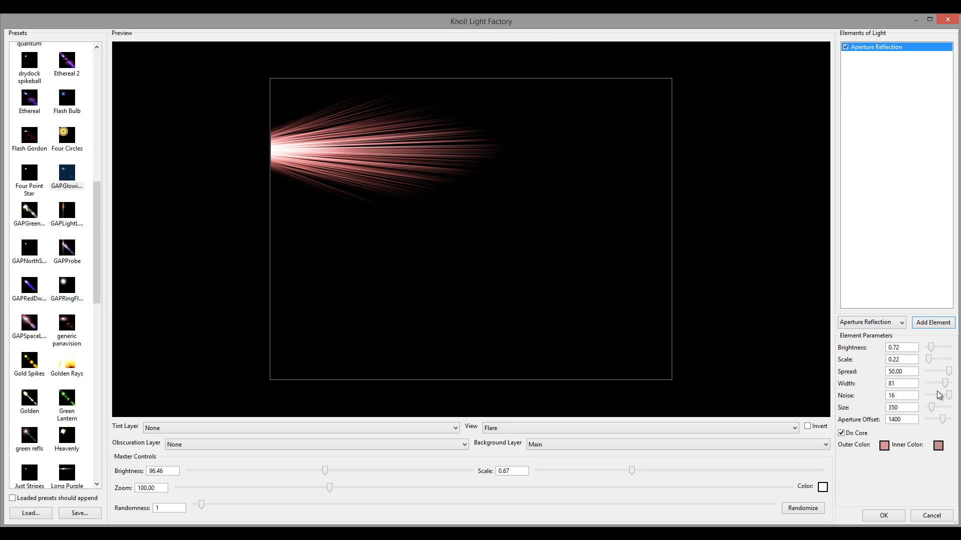
# - Set the reflection's size to 2000 and aperture offset to 0, and move the light source near the frame's upper-right corner
pyautogui.moveTo(932, 407)
pyautogui.mouseDown()
pyautogui.moveTo(955, 412)
pyautogui.moveTo(925, 411)
pyautogui.moveTo(948, 409)
pyautogui.moveTo(945, 422)
pyautogui.moveTo(930, 422)
pyautogui.moveTo(953, 423)
pyautogui.moveTo(923, 422)
pyautogui.mouseUp()
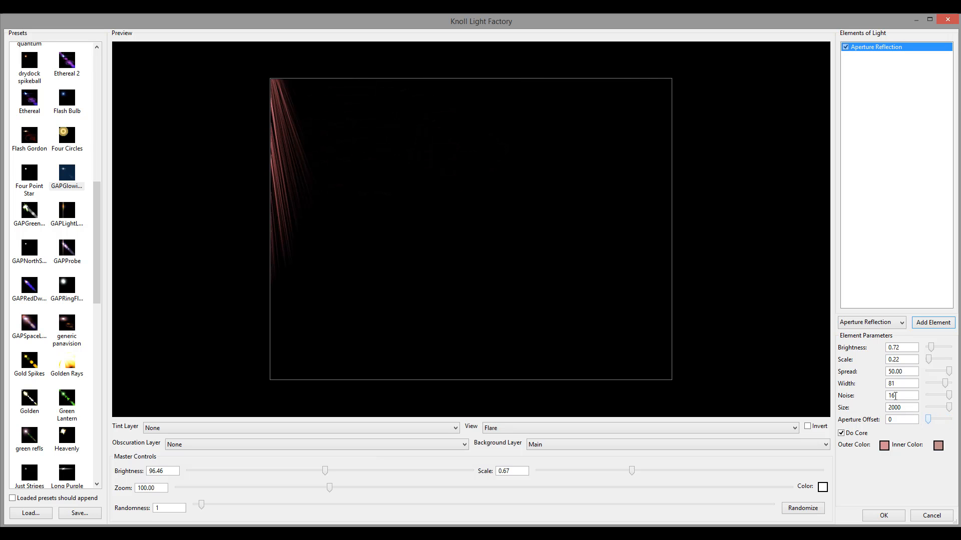
pyautogui.moveTo(303, 119); pyautogui.dragTo(312, 337)
pyautogui.moveTo(317, 342); pyautogui.dragTo(657, 118)
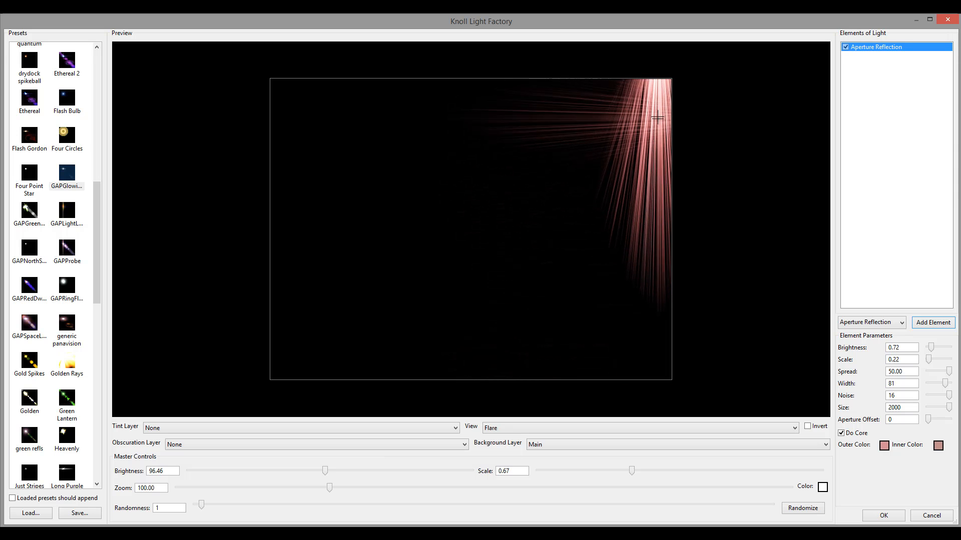
# - Set the aperture offset to 571 and move the light source along the frame's right edge to near the lower-right corner
pyautogui.moveTo(925, 424)
pyautogui.mouseDown()
pyautogui.moveTo(957, 425)
pyautogui.moveTo(934, 425)
pyautogui.mouseUp()
pyautogui.moveTo(657, 118); pyautogui.dragTo(667, 245)
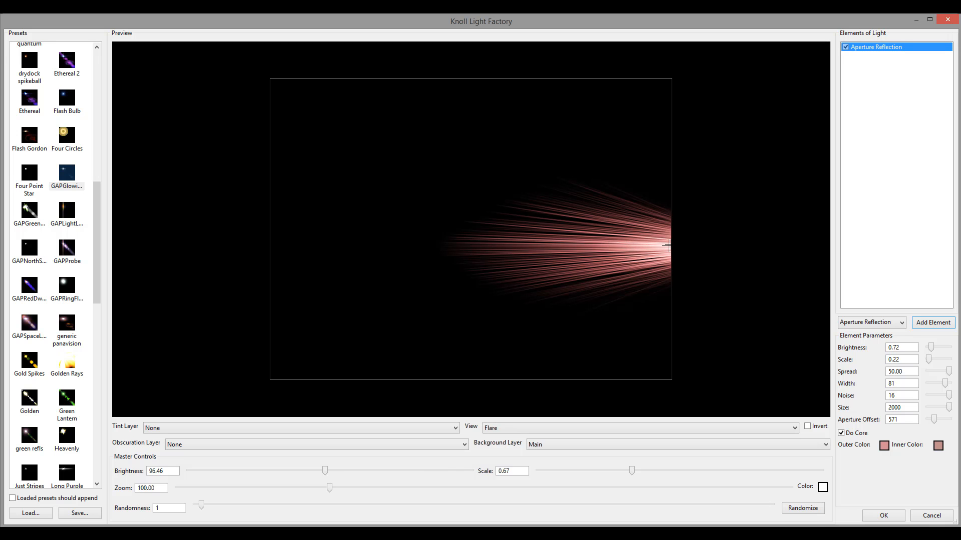
pyautogui.moveTo(669, 246); pyautogui.dragTo(664, 354)
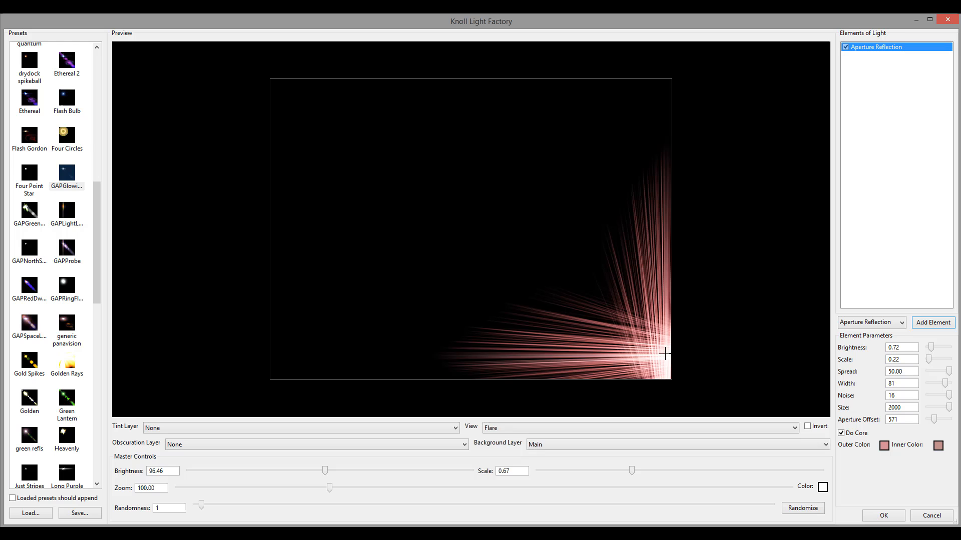
# - Duplicate the Aperture Reflection element and move the light source to the frame's upper-left corner
pyautogui.rightClick(881, 48)
pyautogui.click(911, 76)
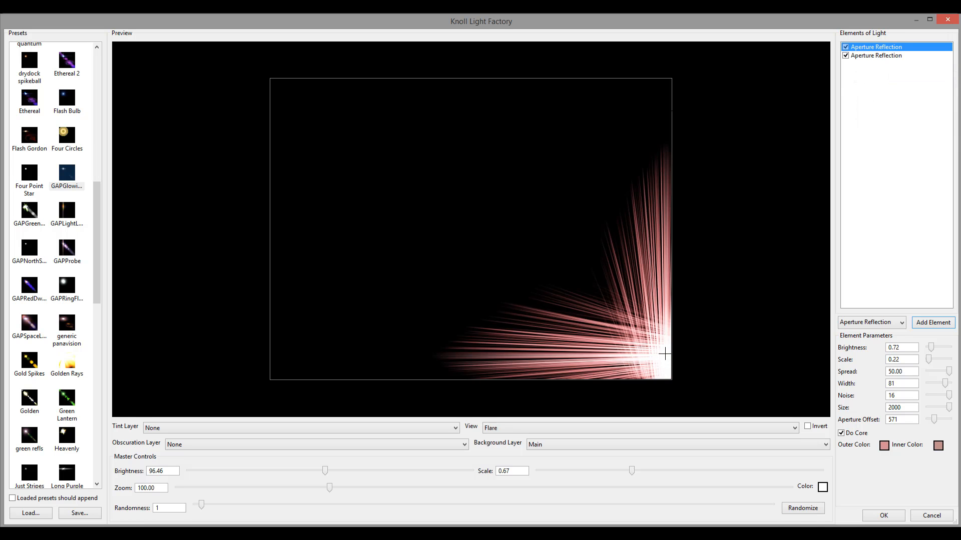
pyautogui.moveTo(665, 355); pyautogui.dragTo(277, 80)
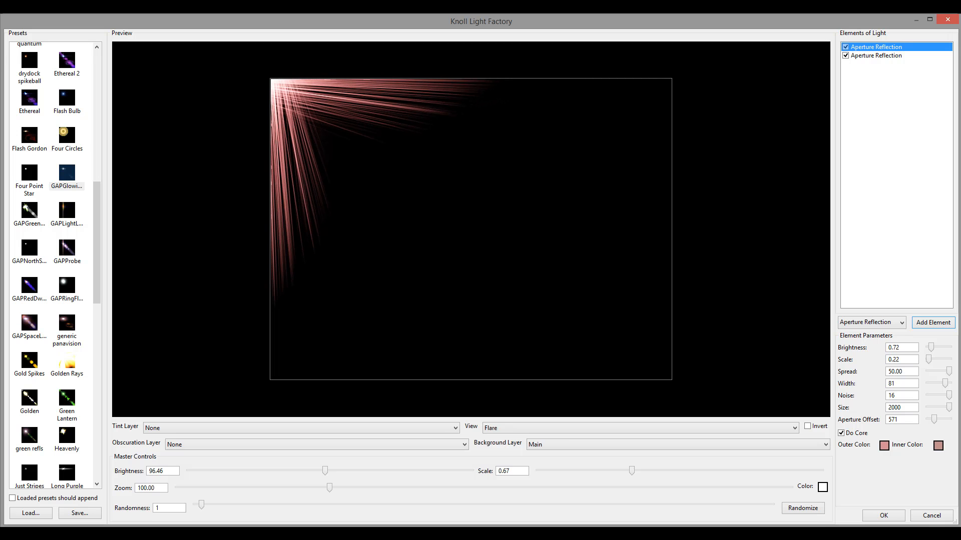
# - Turn off the second Aperture Reflection in the flare's element list
pyautogui.click(890, 56)
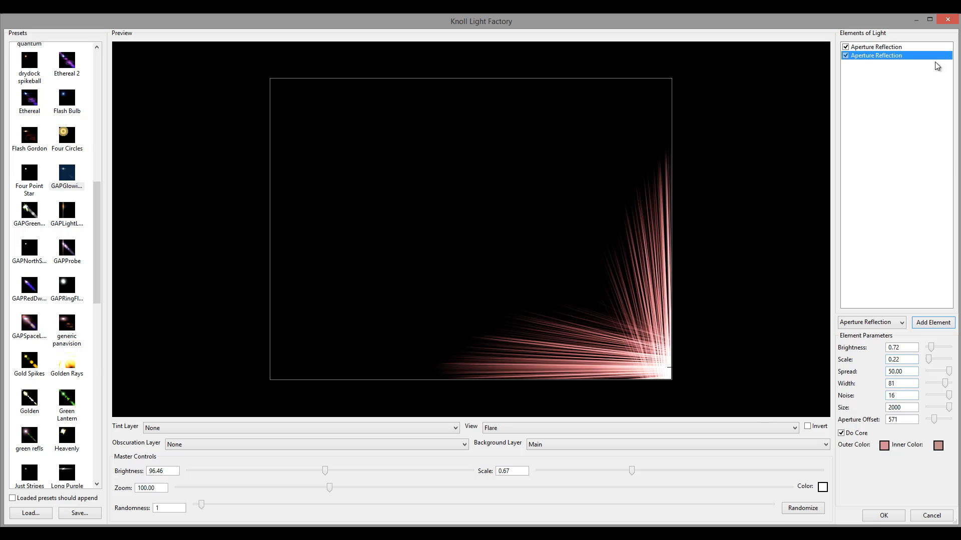
pyautogui.click(845, 56)
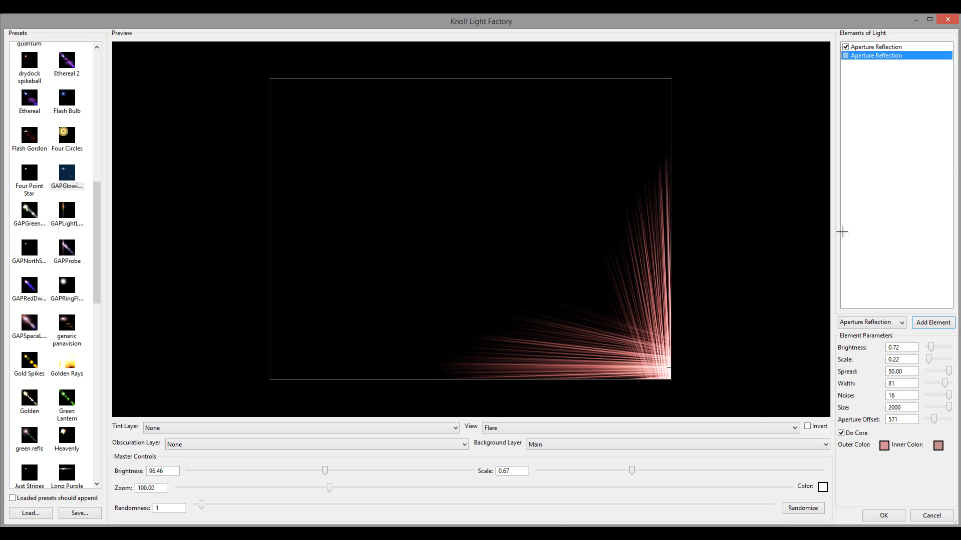